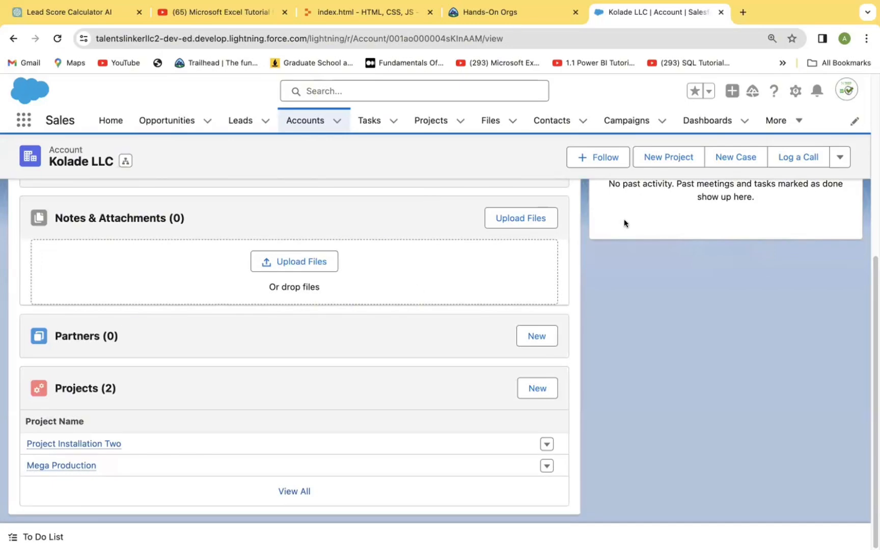
Open Salesforce Setup and find the Web-to-Lead settings page by searching for "Web".
left_click(795, 90)
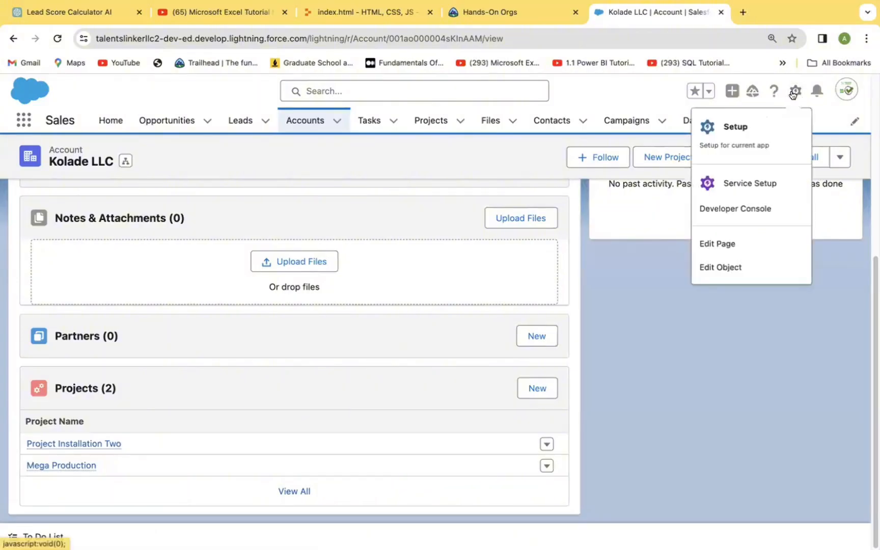
left_click(731, 128)
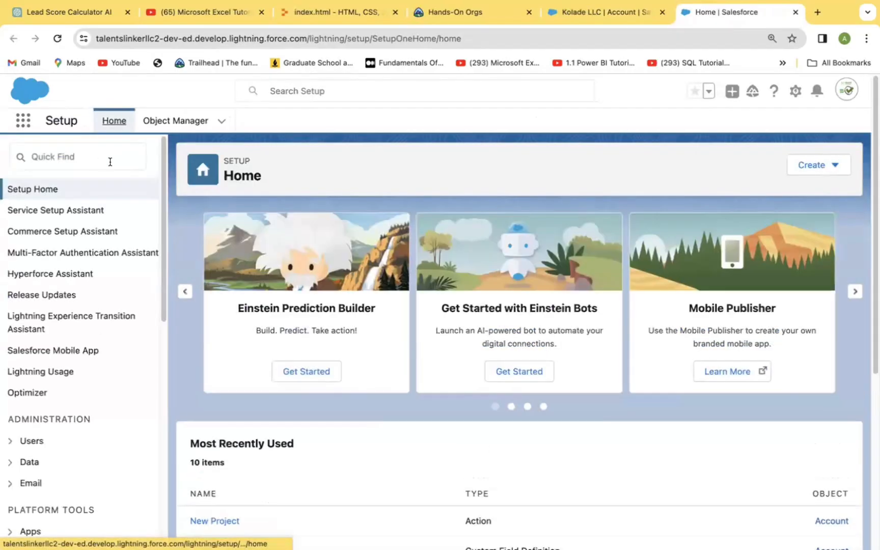
left_click(103, 155)
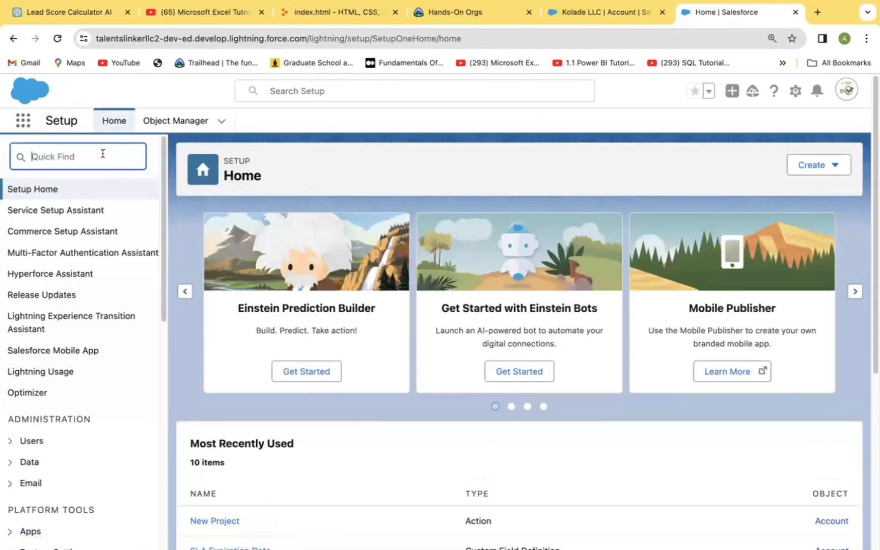
type("Web")
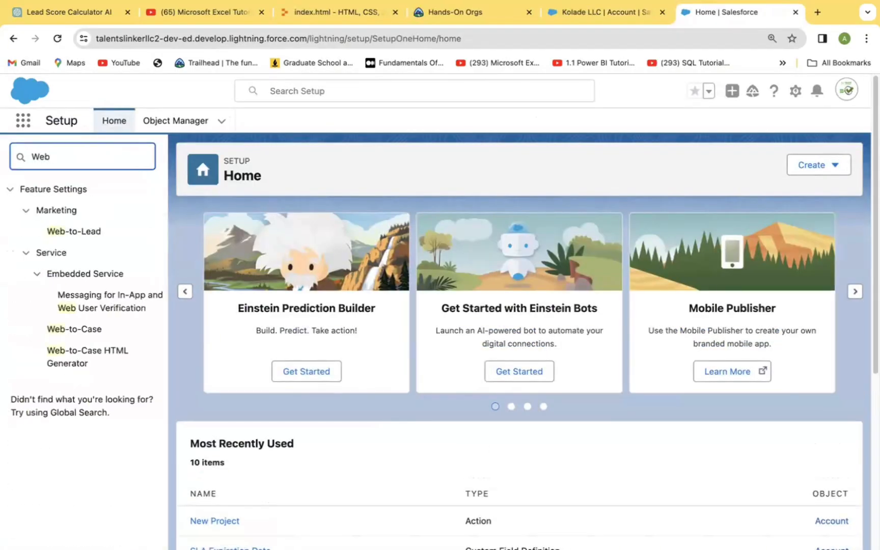
left_click(87, 233)
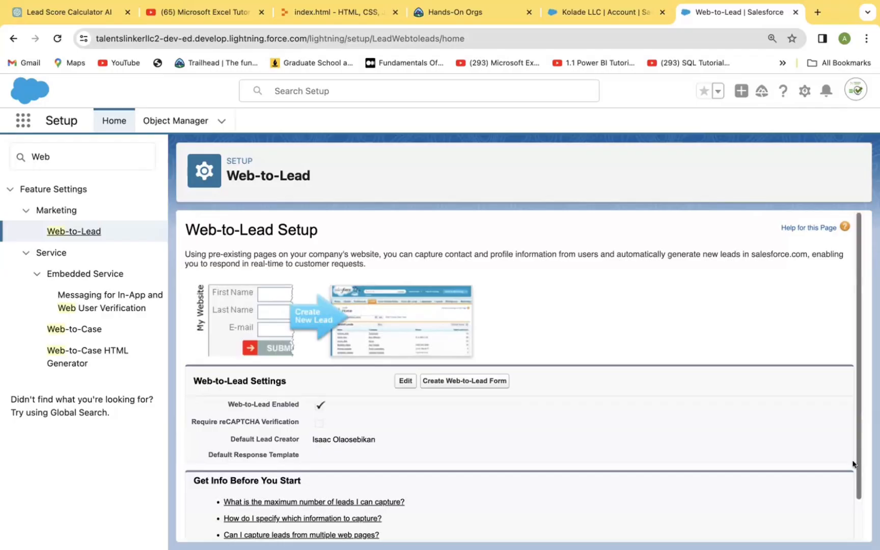
Start creating a Web-to-Lead form and add Annual Revenue to its selected fields.
scroll(857, 460, "down", 2)
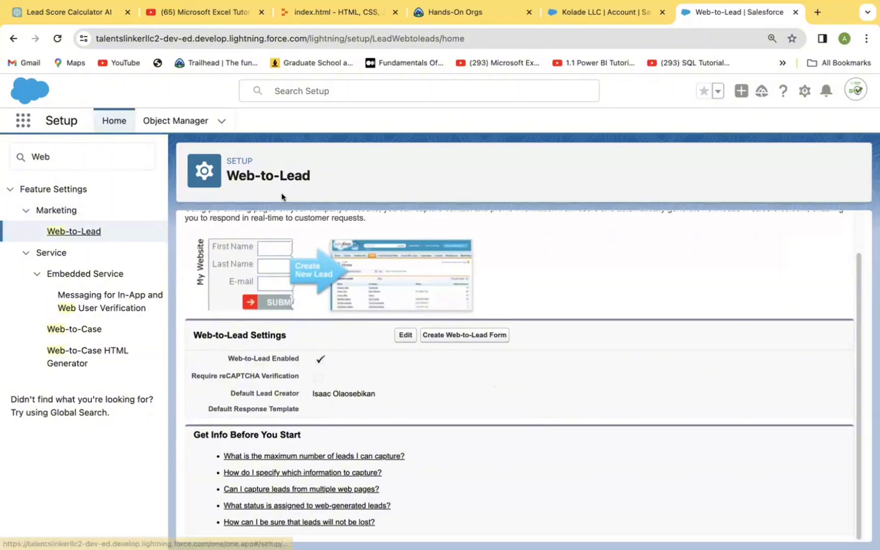
left_click(458, 341)
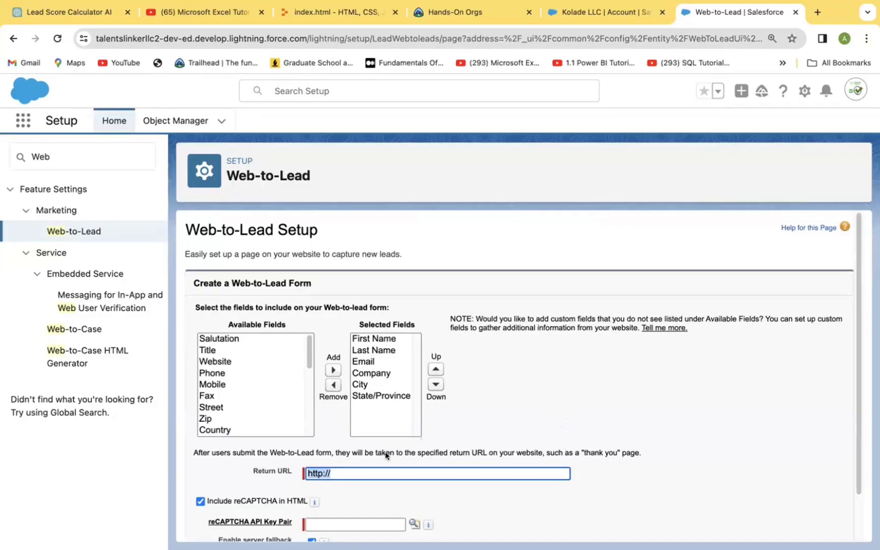
left_click_drag(308, 358, 308, 430)
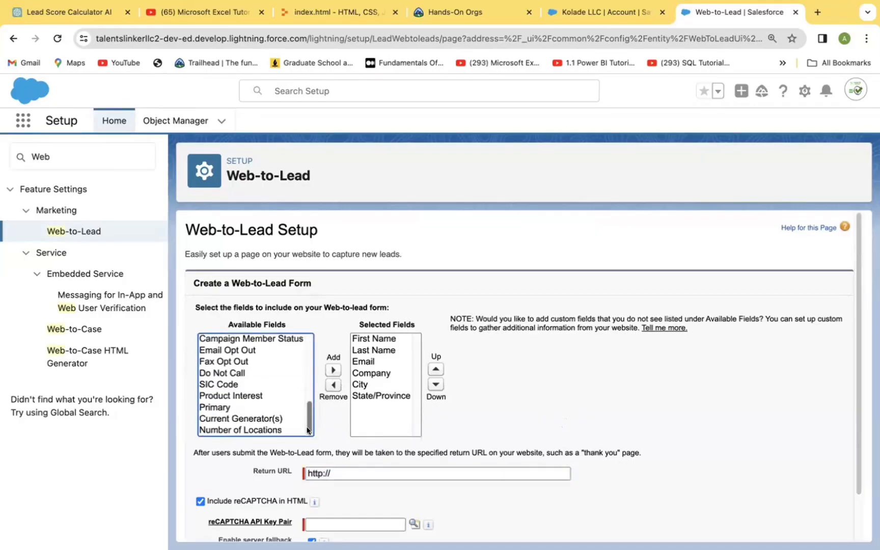
scroll(309, 412, "up", 2)
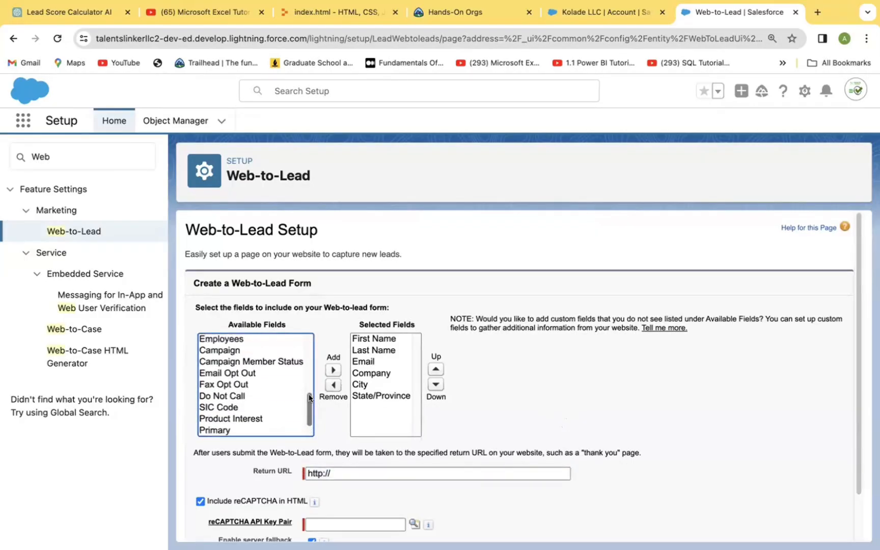
scroll(308, 398, "up", 4)
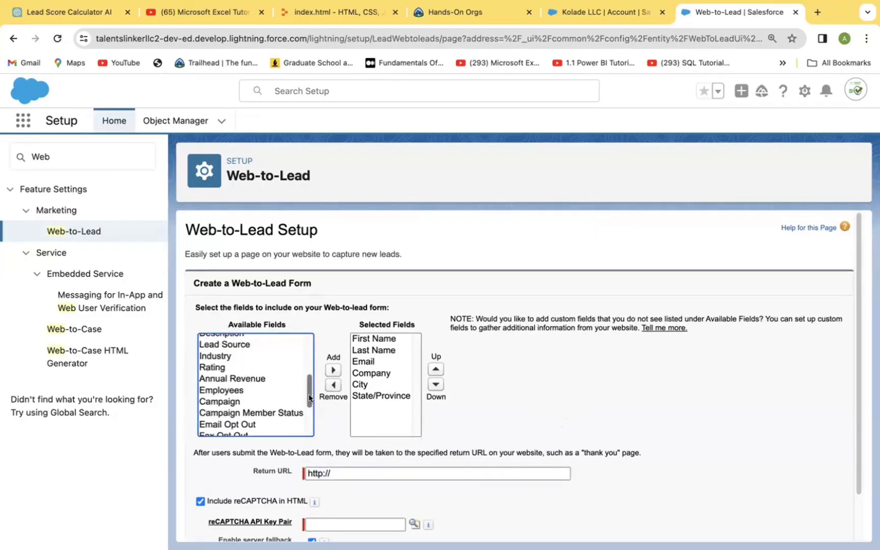
left_click(248, 380)
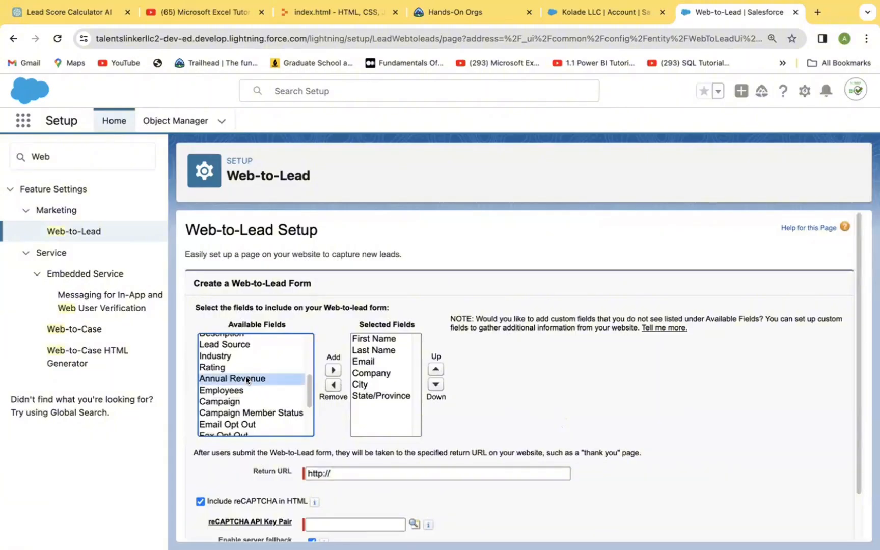
left_click(333, 370)
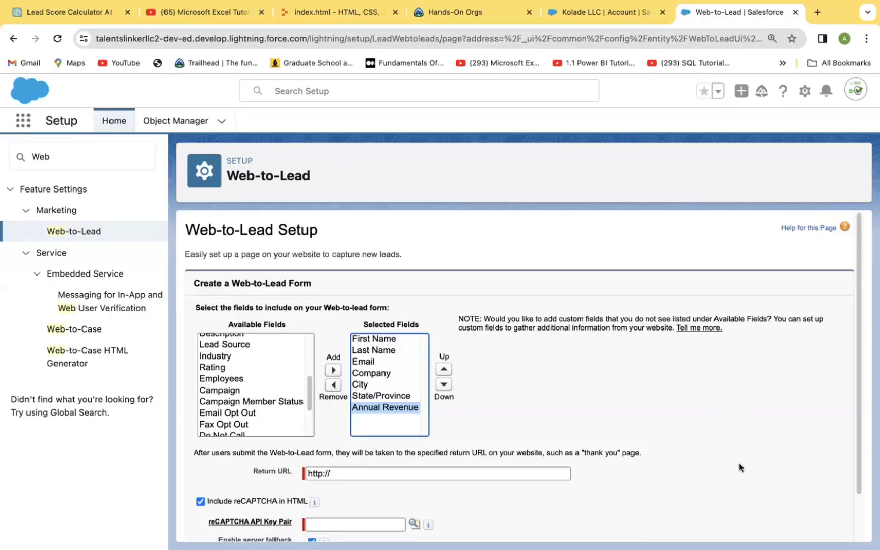
scroll(855, 483, "down", 1)
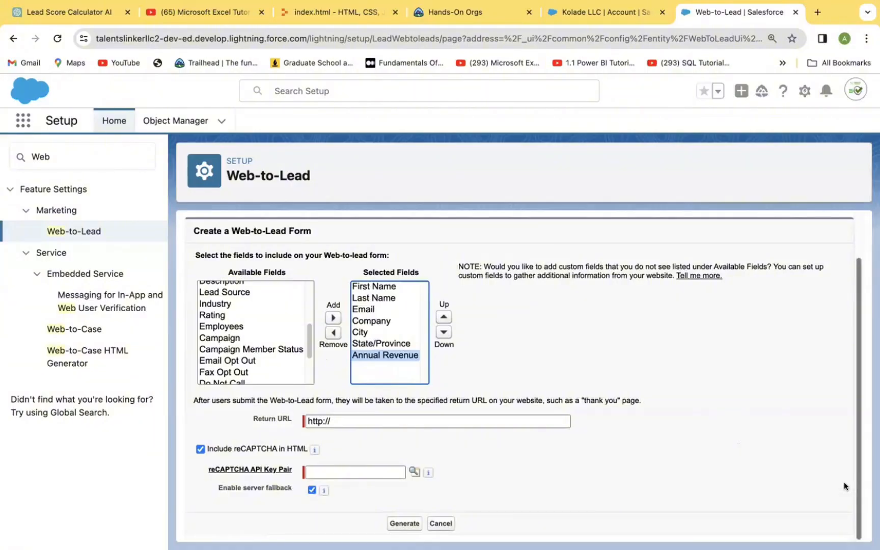
left_click(350, 418)
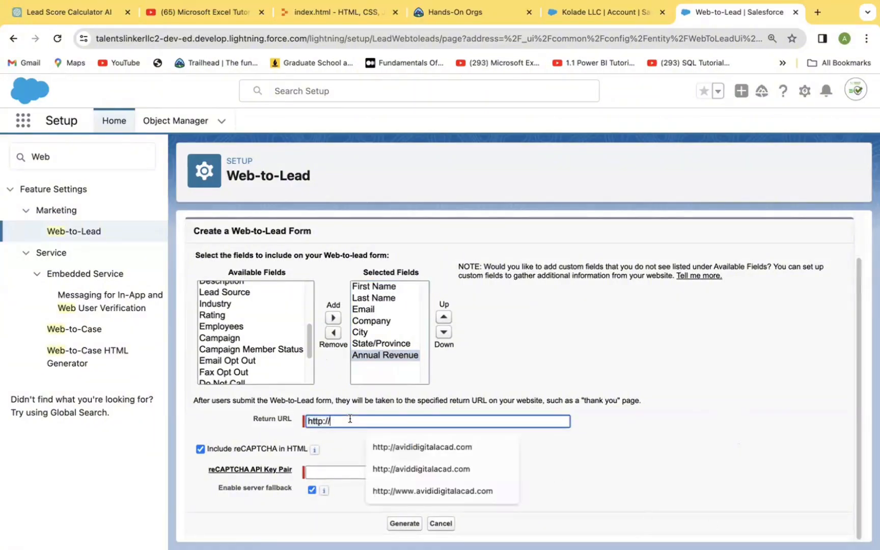
left_click(452, 448)
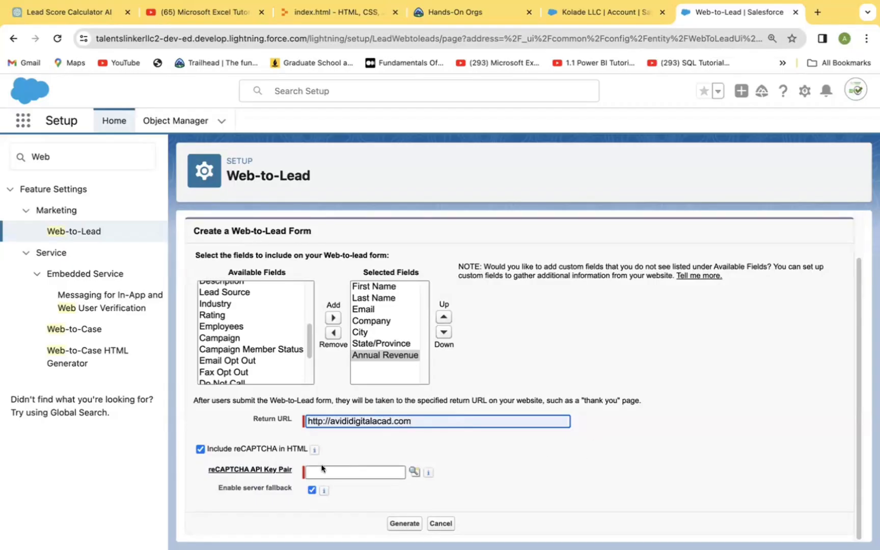
mouse_move(312, 448)
left_click(200, 449)
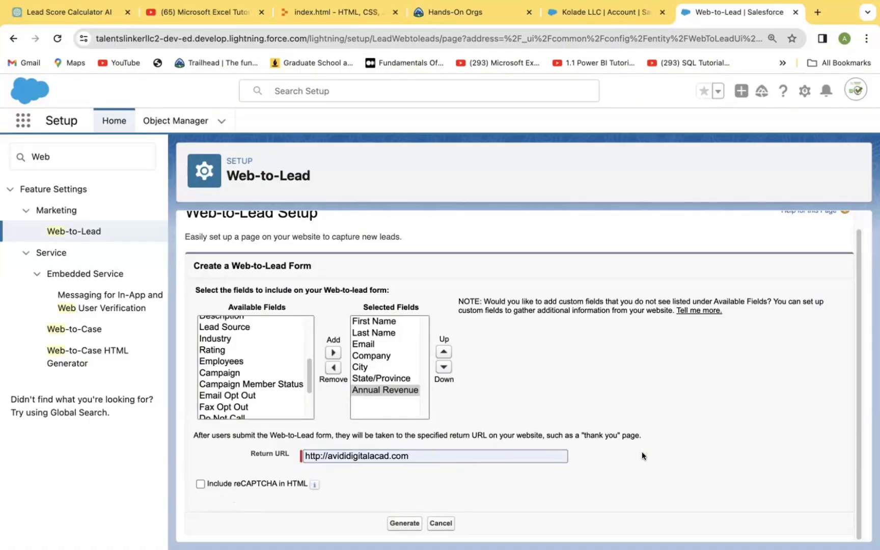
left_click(405, 522)
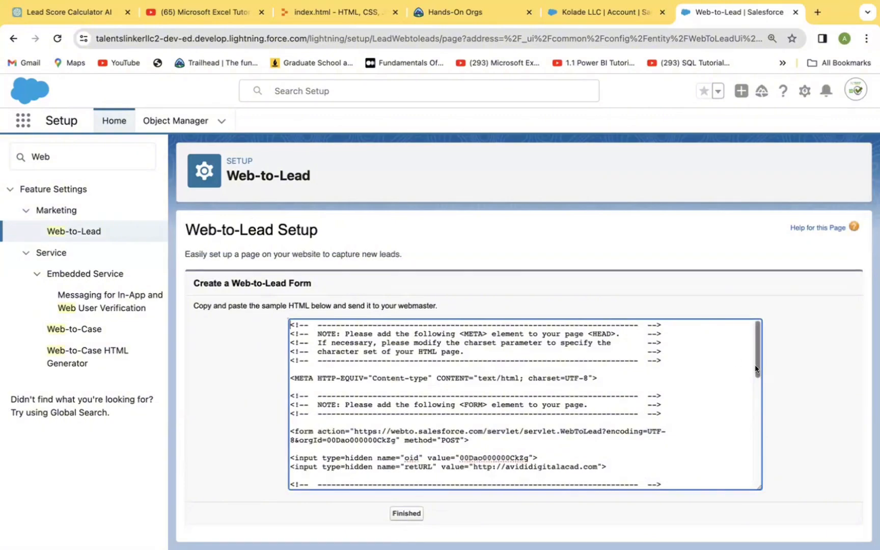
Copy the entire generated Web-to-Lead form HTML, from the opening comment to the closing form tag.
mouse_move(758, 351)
left_mouse_down()
mouse_move(755, 504)
mouse_move(747, 337)
left_mouse_up()
left_click_drag(757, 367, 750, 501)
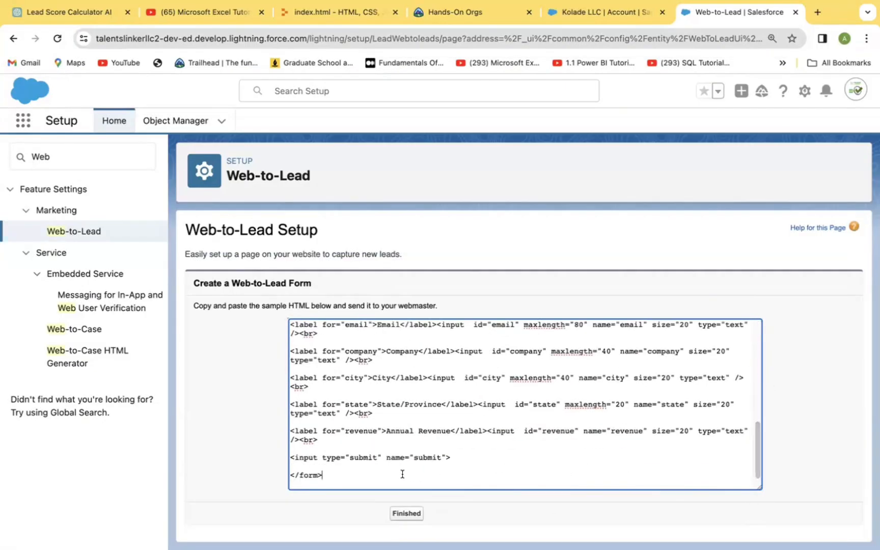
left_click_drag(402, 474, 319, 288)
key("ctrl+c")
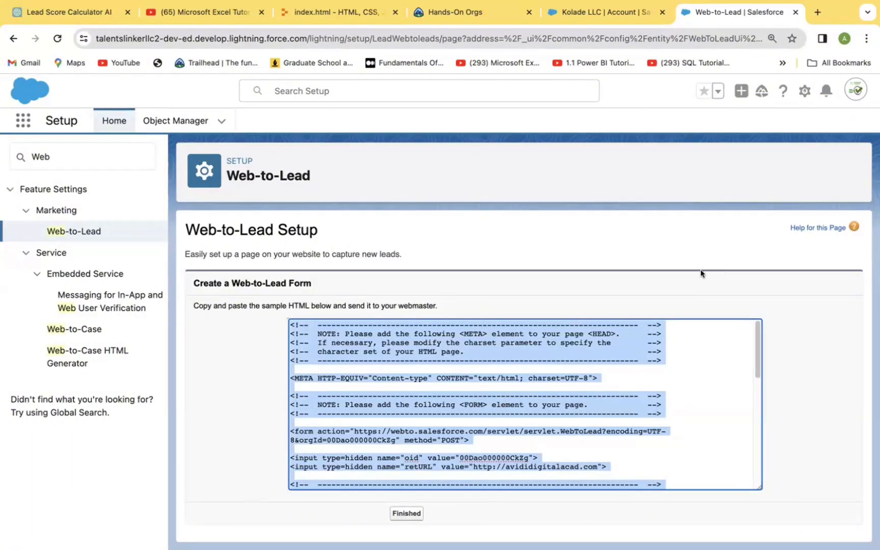
Switch to Replit, paste the form HTML into the empty index.html, and run the project to preview the form.
left_click(335, 11)
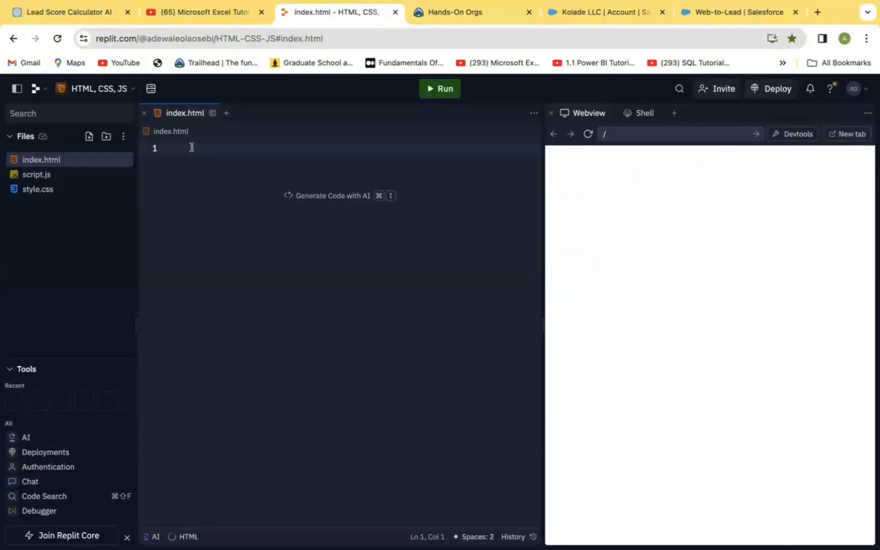
key("super+v")
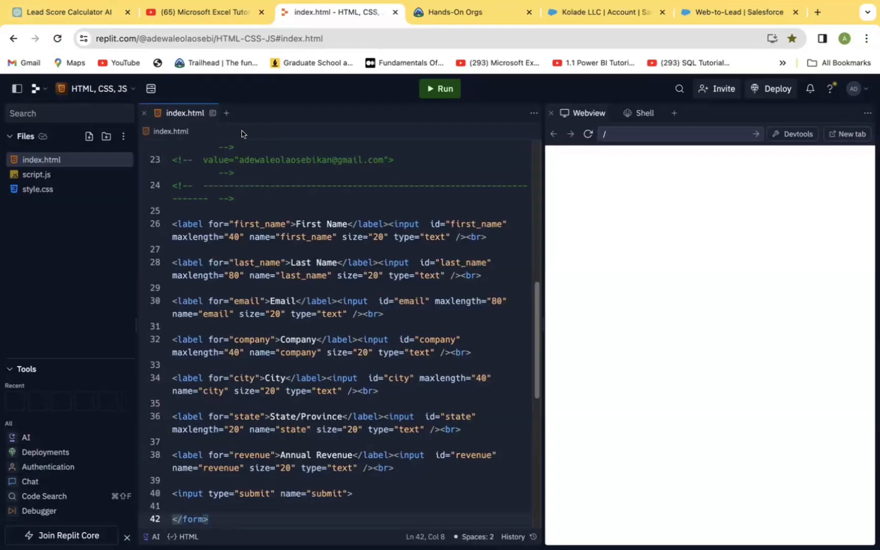
mouse_move(352, 379)
left_click(432, 89)
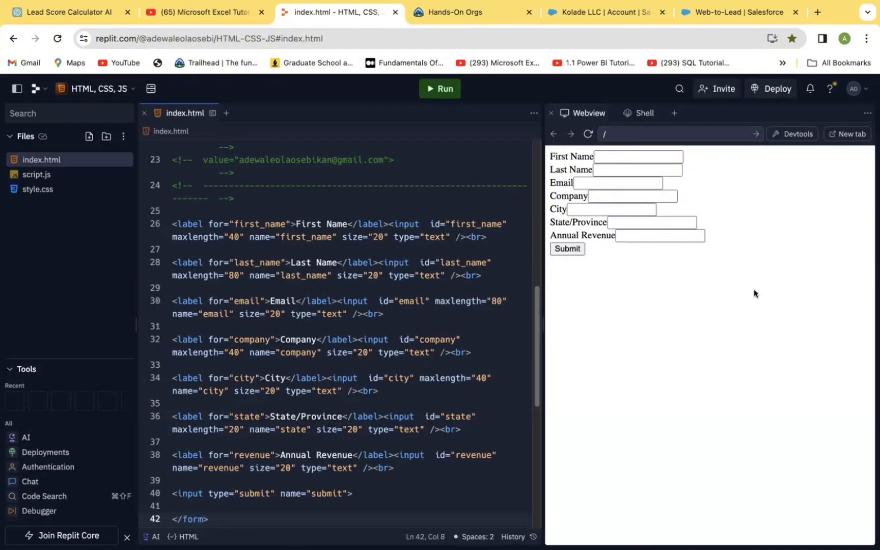
Switch to ChatGPT and begin a message reading "AI, please integrate Bootstrap style into this".
mouse_move(575, 30)
left_click(74, 13)
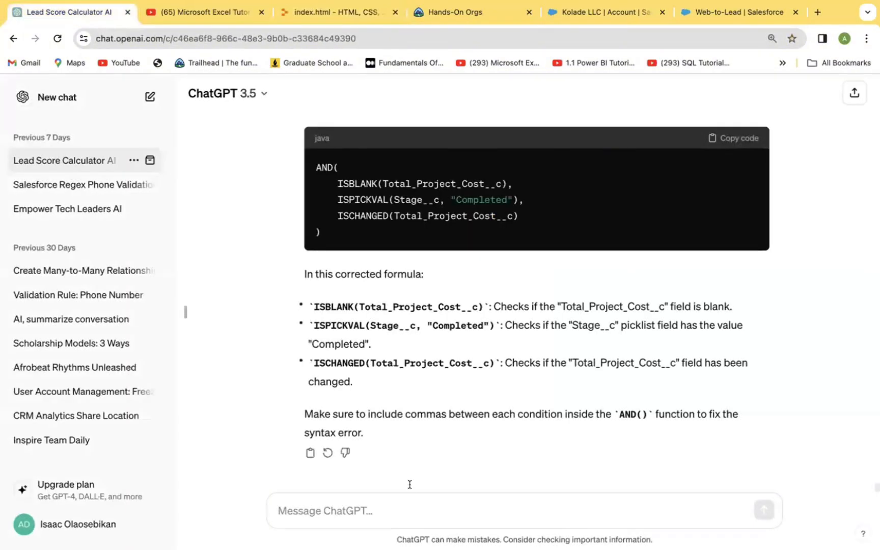
left_click(356, 514)
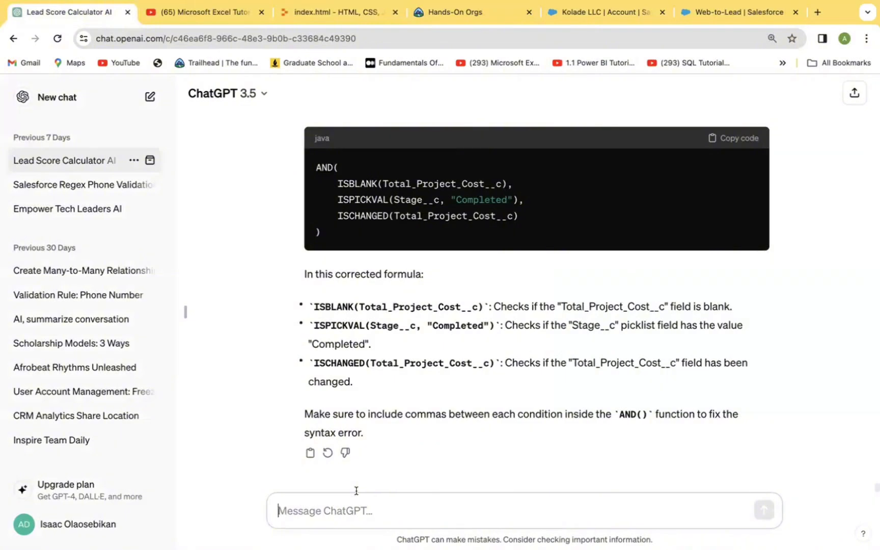
type("AI")
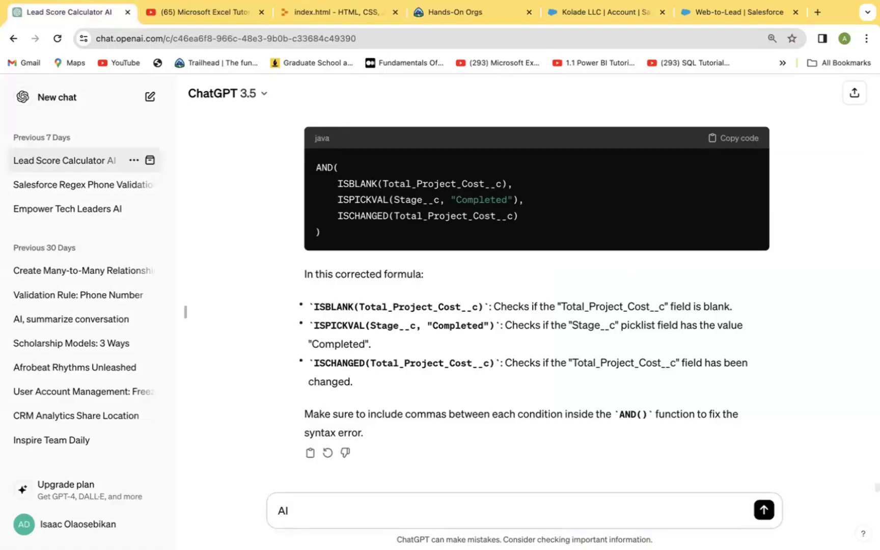
type(", please integrate ")
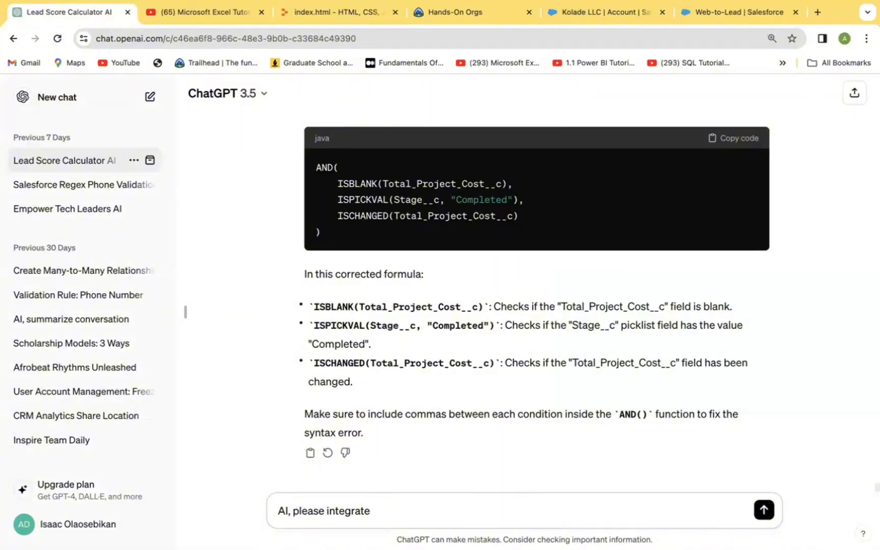
type("Boostrap sty")
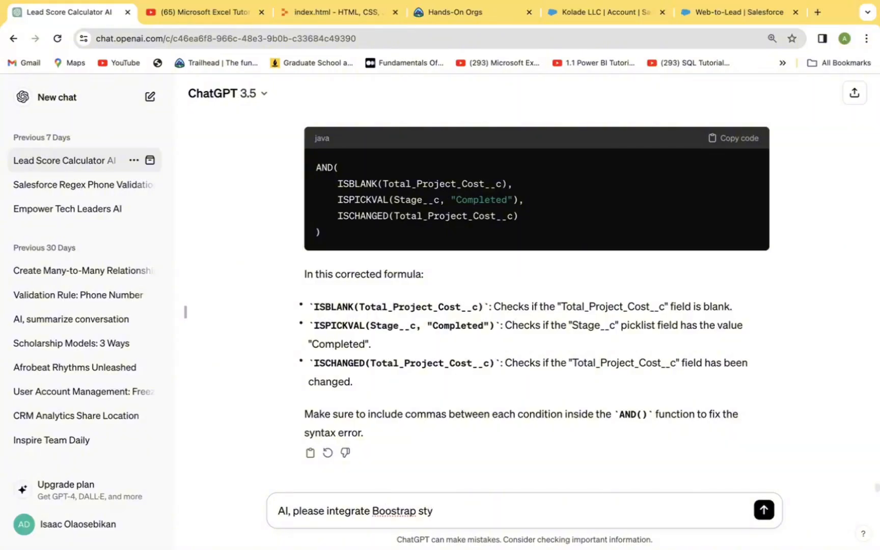
type("le in")
left_click(390, 512)
type("t")
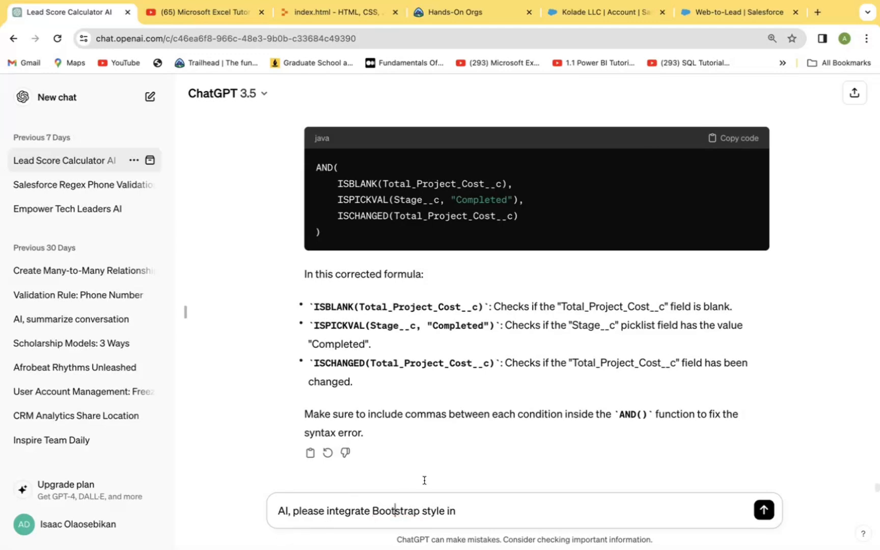
left_click(470, 513)
type("to this")
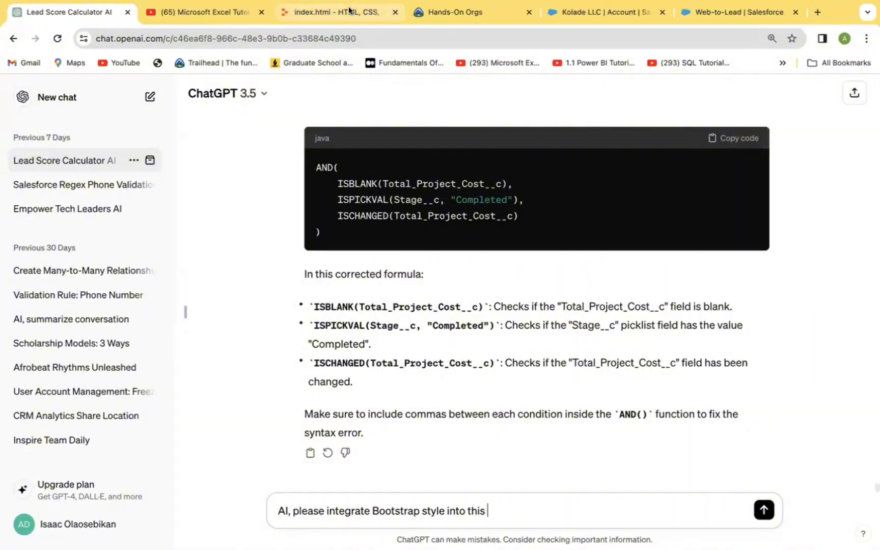
Complete the ChatGPT message with "Lead Form code:" followed by the copied form HTML, and send it.
left_click(339, 12)
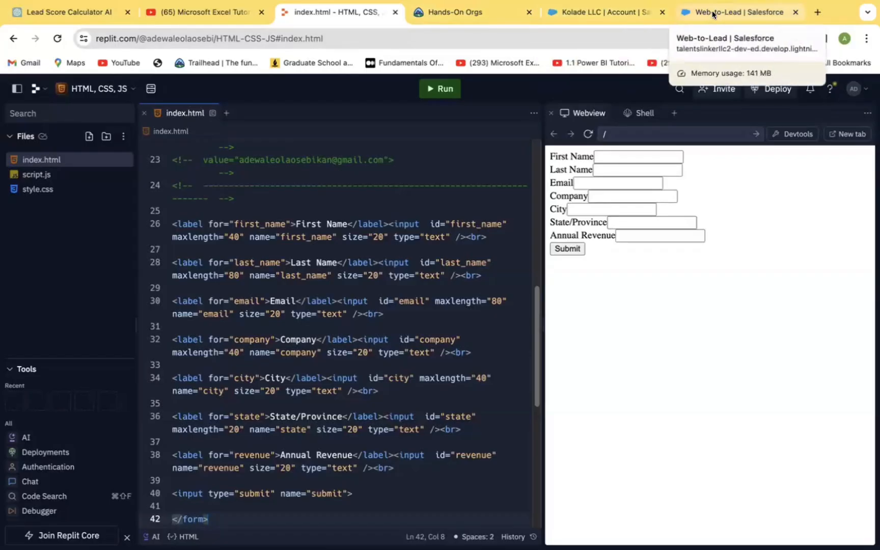
left_click(66, 12)
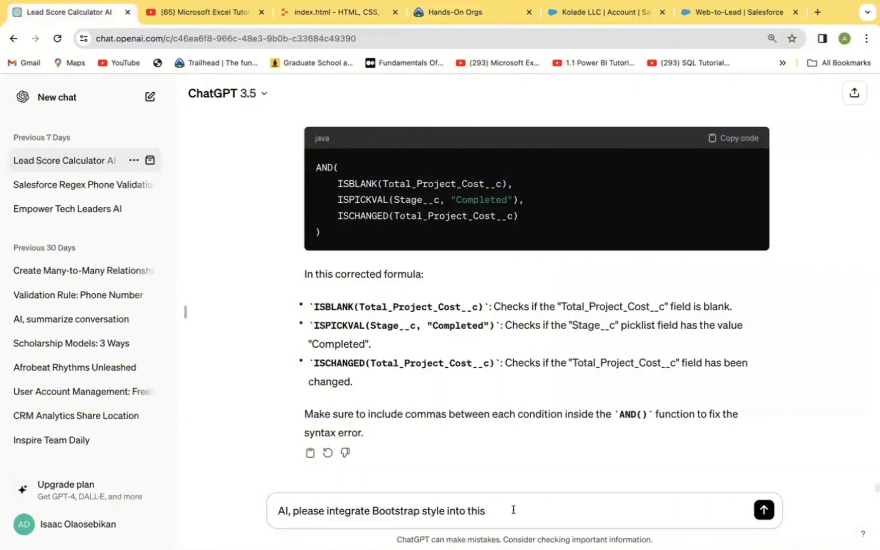
type("Lead Form code:")
key("ctrl+v")
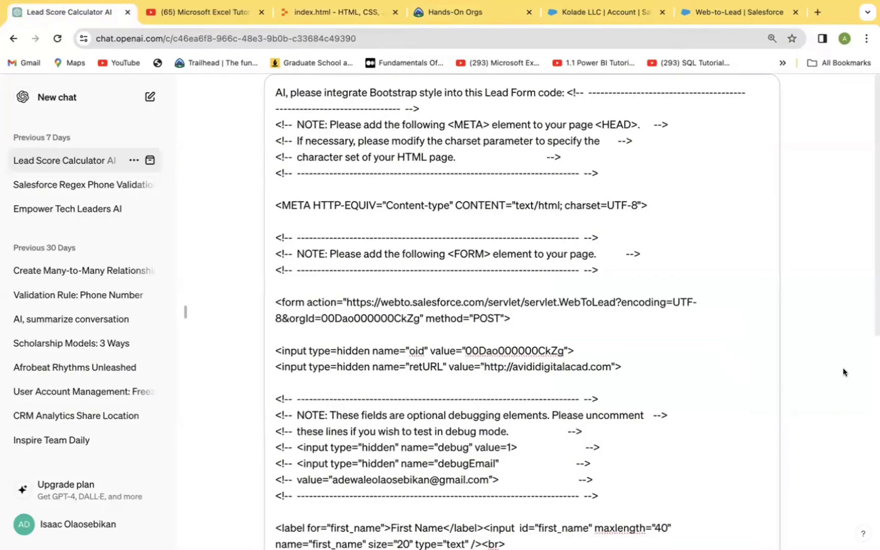
scroll(842, 368, "down", 8)
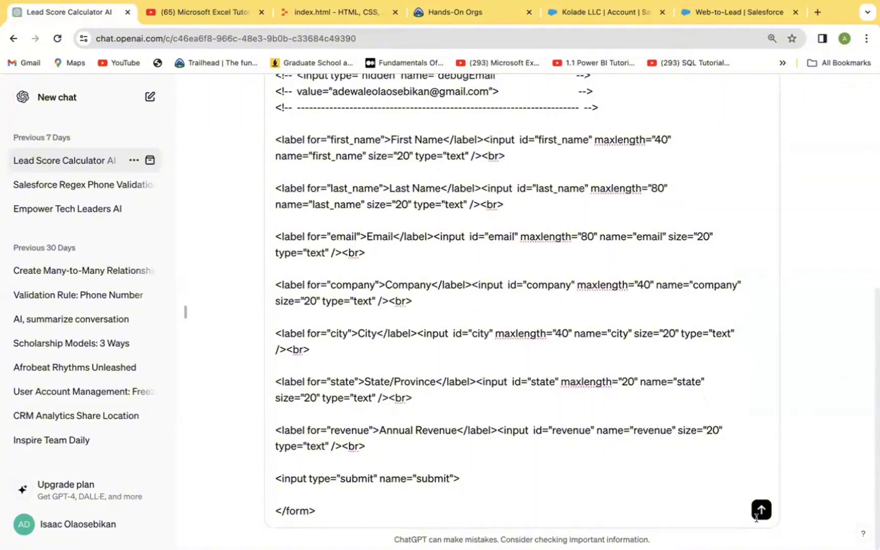
left_click(760, 511)
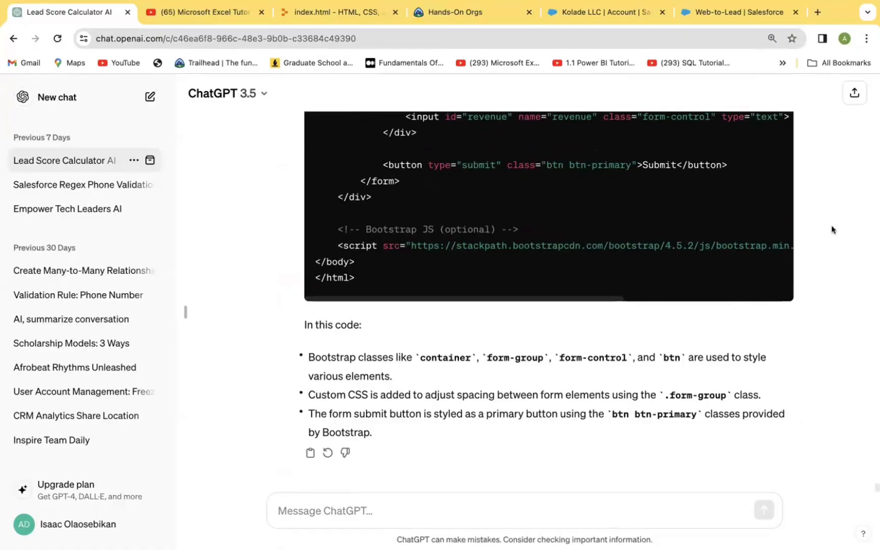
scroll(835, 216, "up", 6)
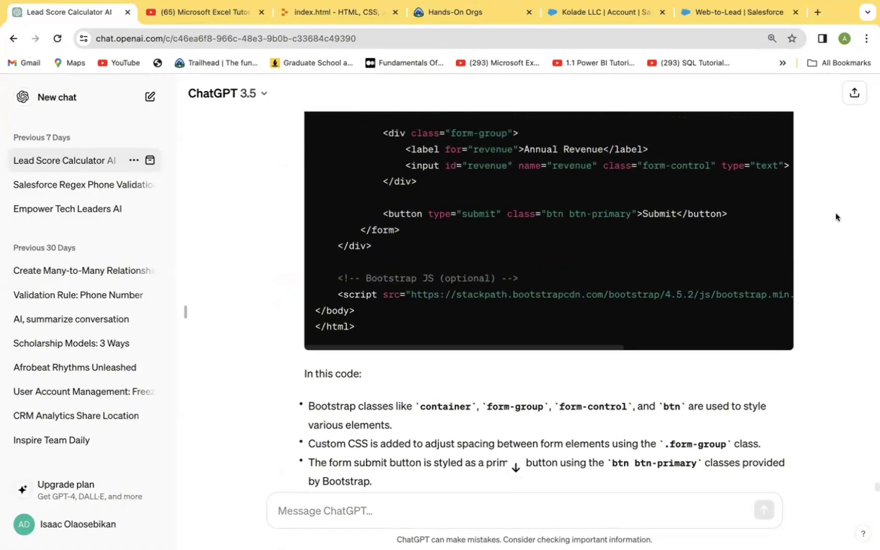
Copy the complete Bootstrap-styled Lead Form code from ChatGPT's reply.
scroll(836, 217, "up", 3)
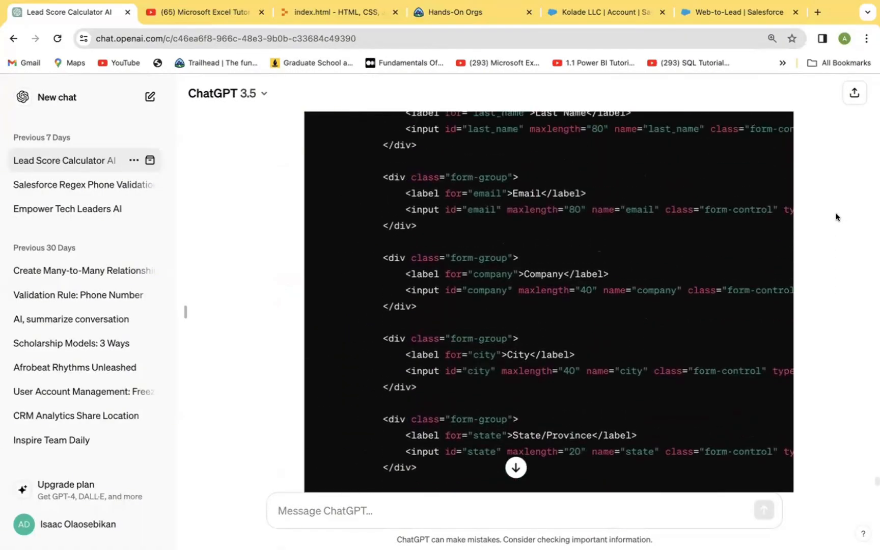
scroll(836, 216, "up", 6)
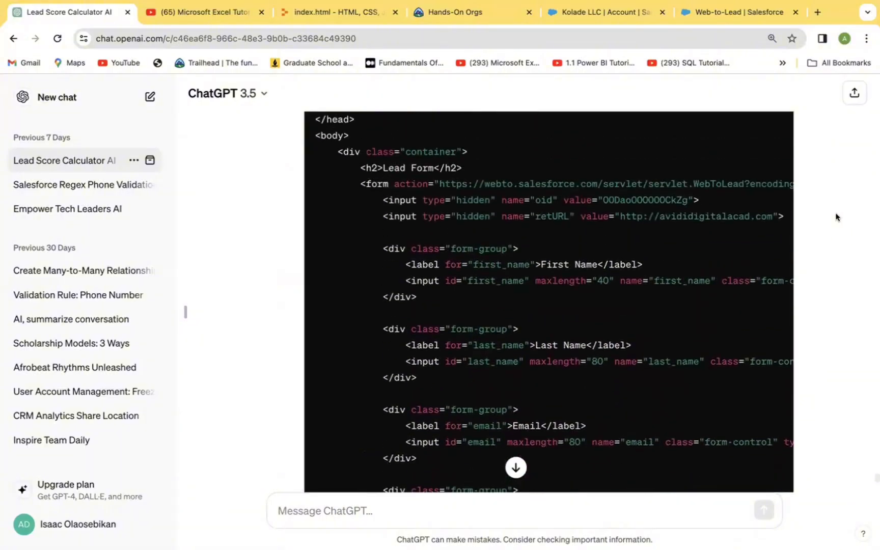
scroll(836, 217, "up", 4)
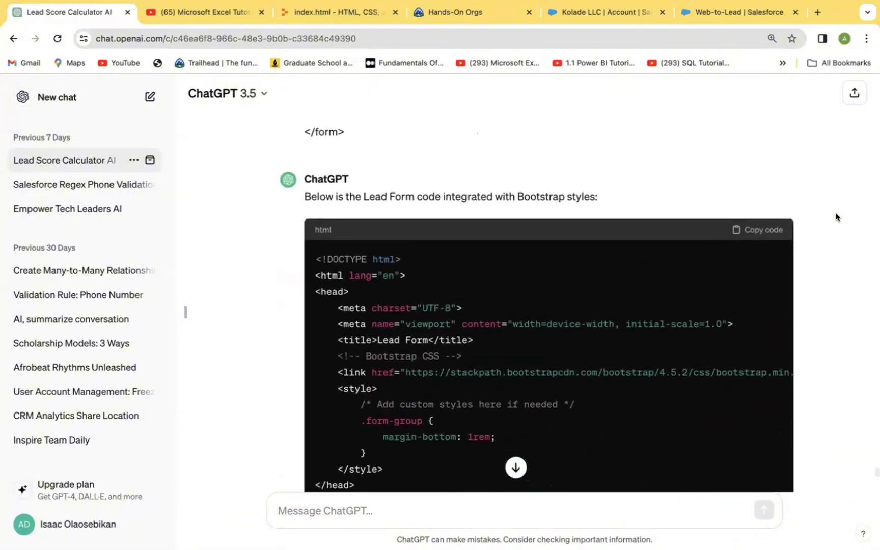
left_click(769, 268)
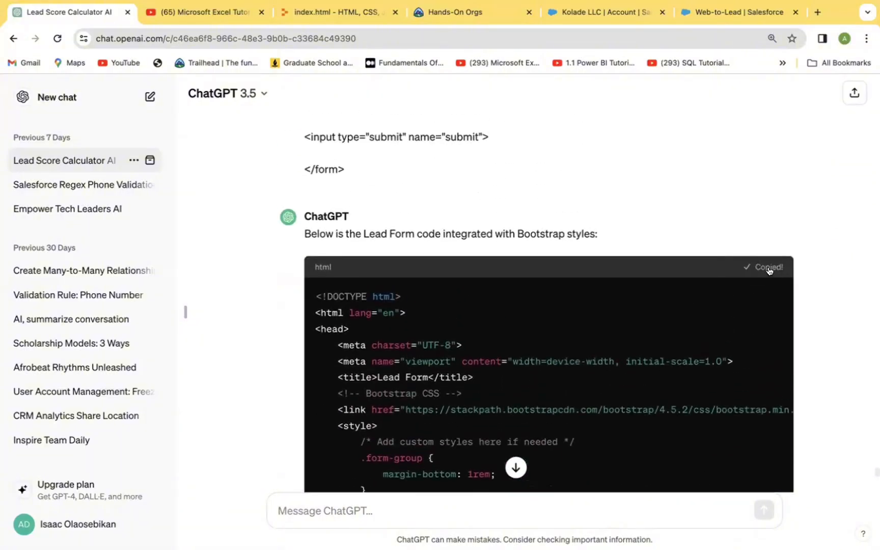
Switch to Replit, replace all of index.html with the copied Bootstrap code, and run the project to preview the styled form.
left_click(328, 10)
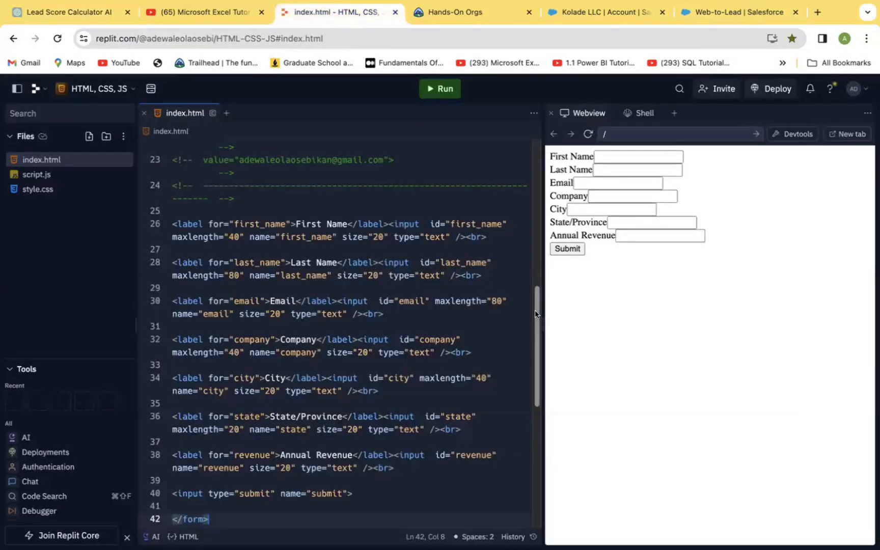
scroll(535, 313, "up", 10)
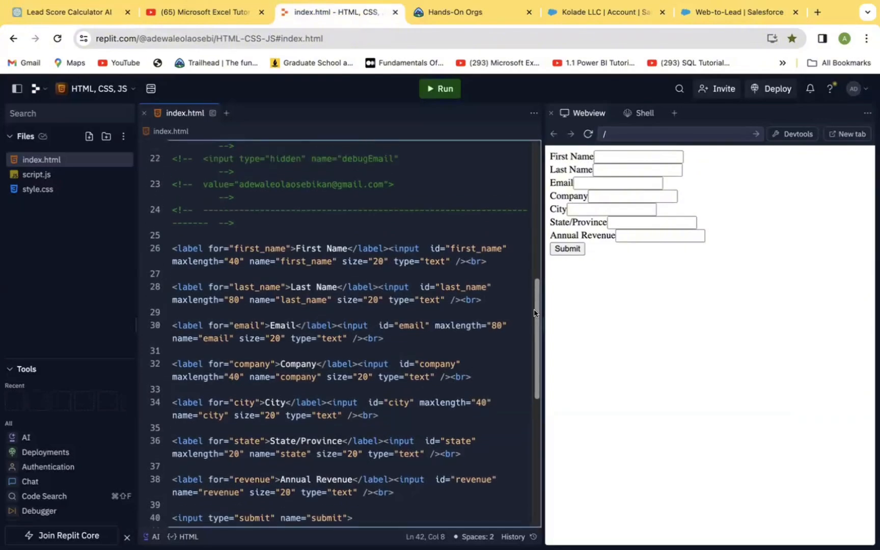
scroll(535, 313, "up", 2)
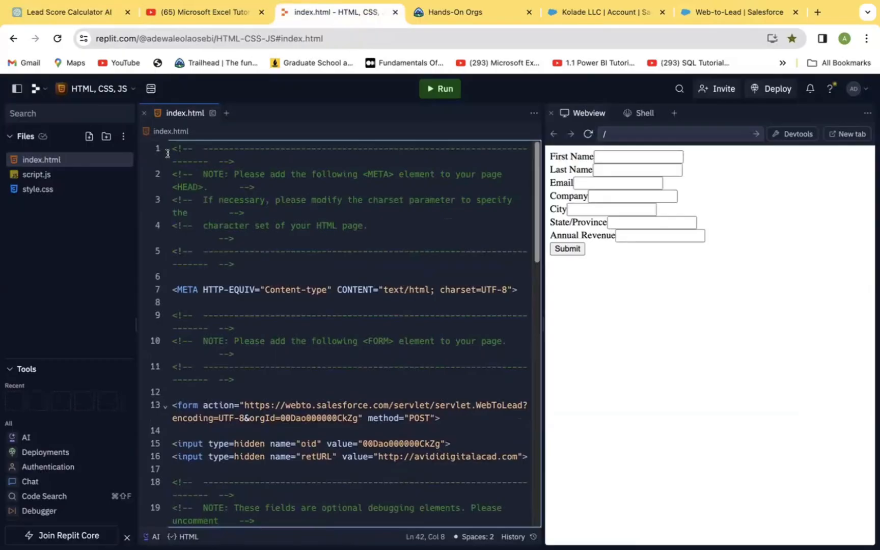
left_click_drag(168, 153, 425, 399)
key("BackSpace")
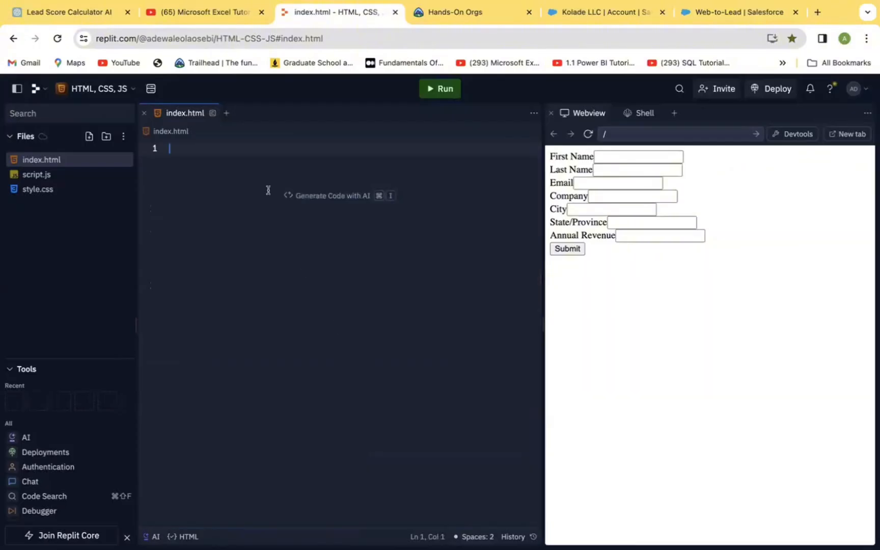
key("super+v")
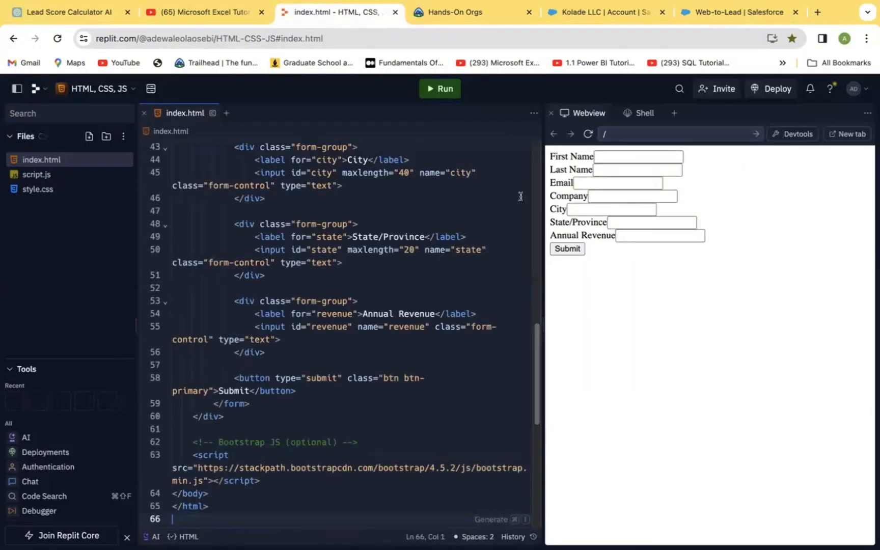
left_click(440, 91)
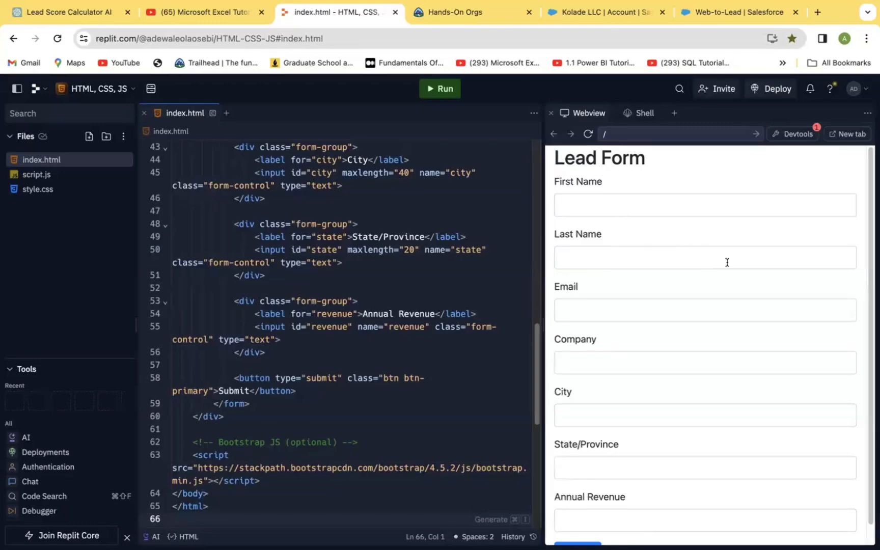
left_click_drag(866, 391, 866, 462)
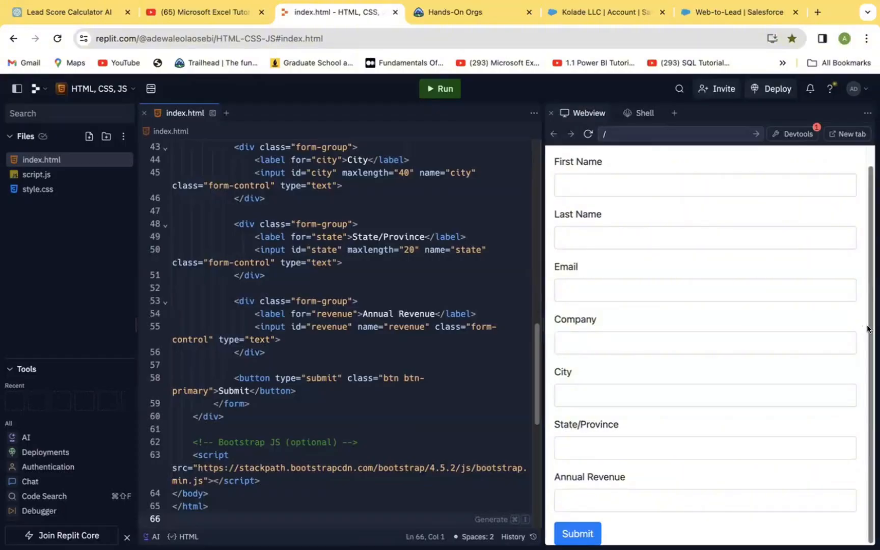
scroll(868, 324, "up", 1)
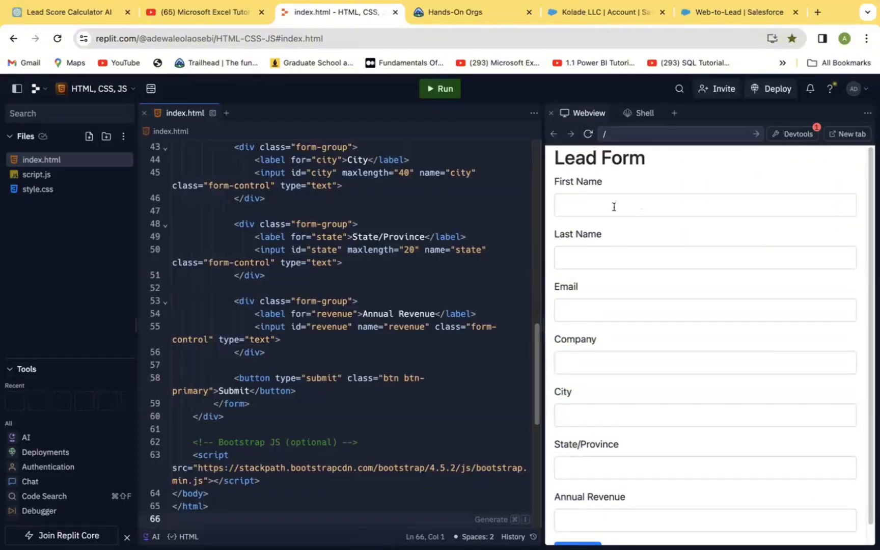
Enter the sample lead's first name in the previewed Lead Form.
left_click(593, 209)
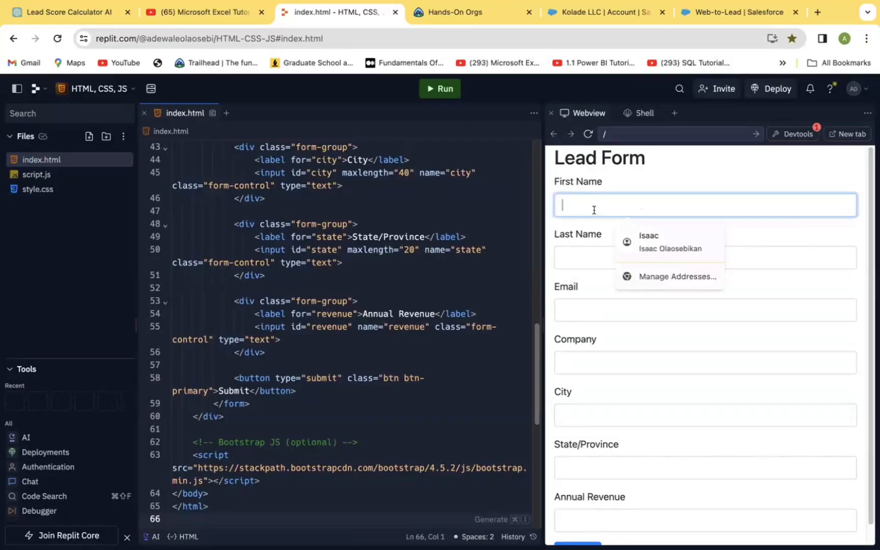
key("BackSpace")
key("BackSpace")
key("BackSpace")
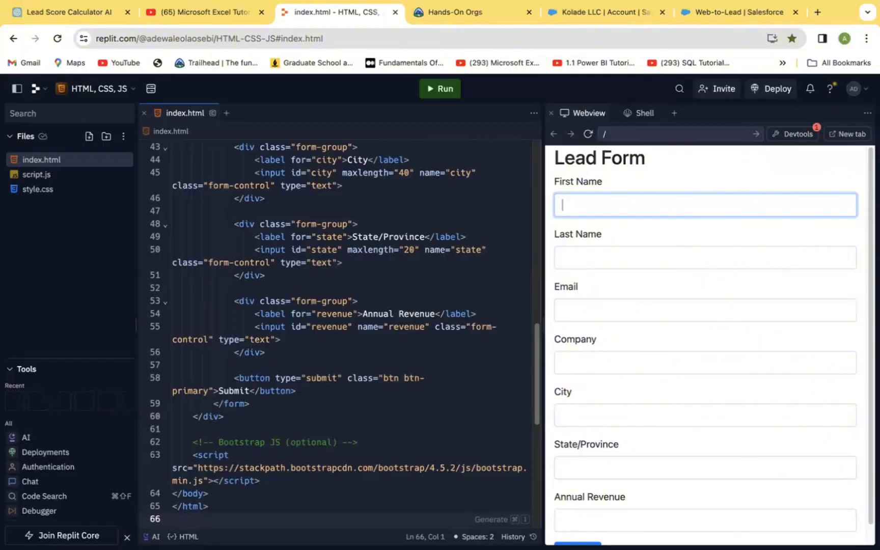
key("BackSpace")
key("BackSpace")
Fill in the sample lead's last name and email address.
left_click(585, 256)
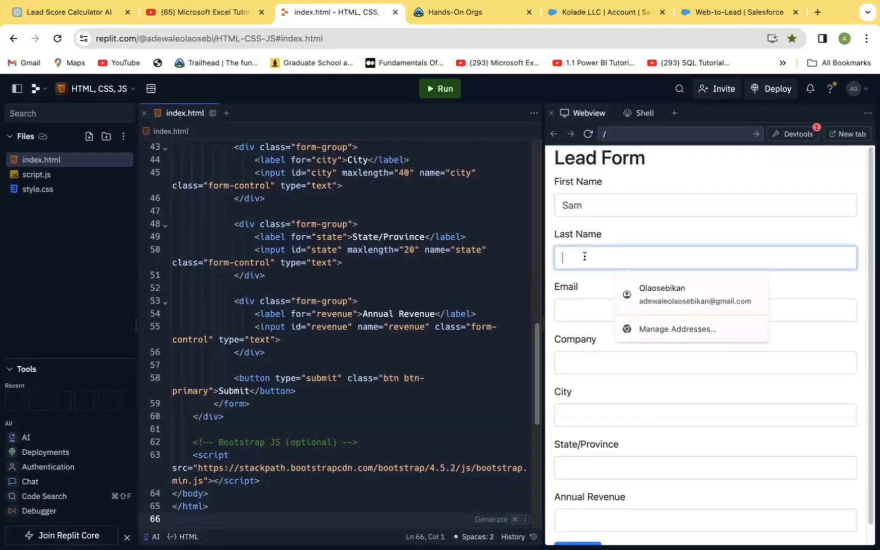
type("Rich")
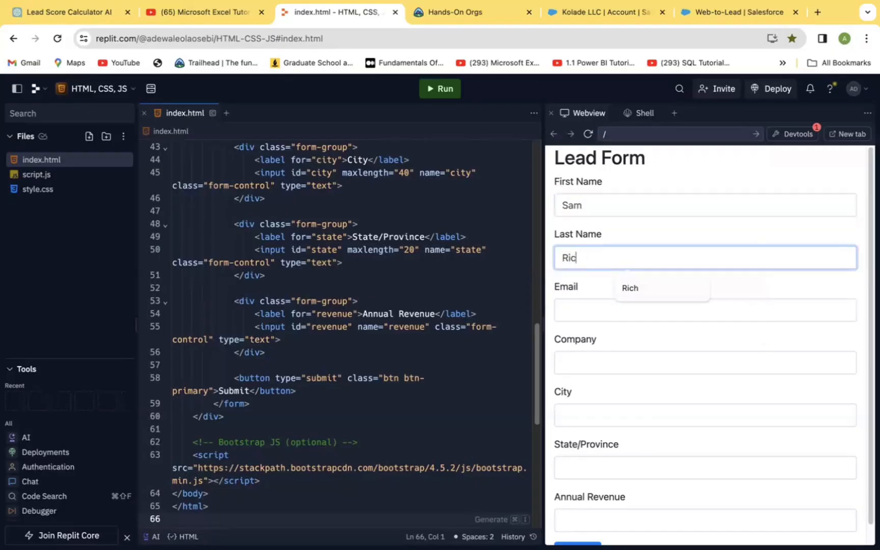
left_click(598, 300)
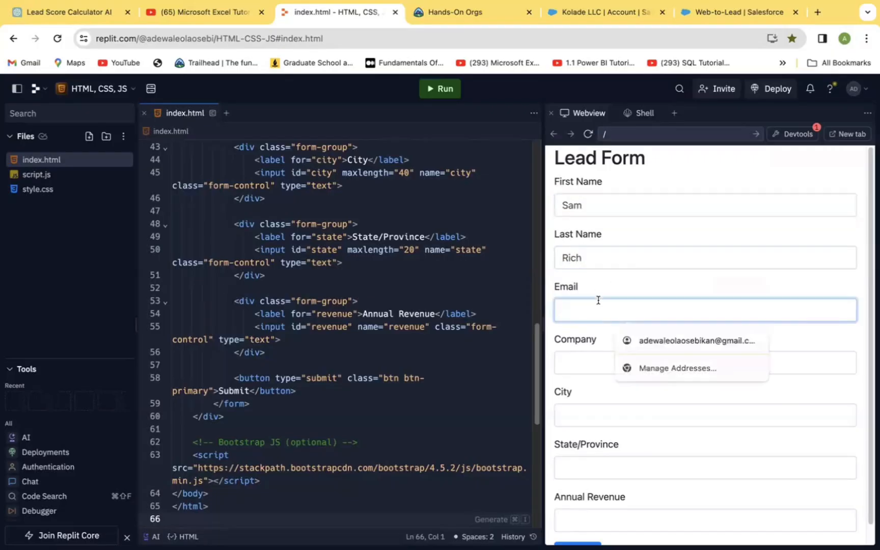
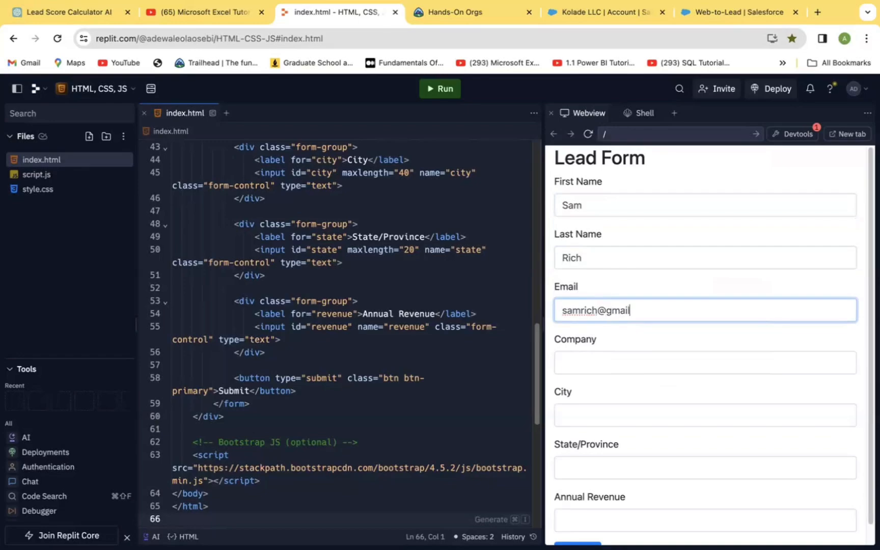
Enter "Sam LLC" as the lead's company.
left_click(588, 360)
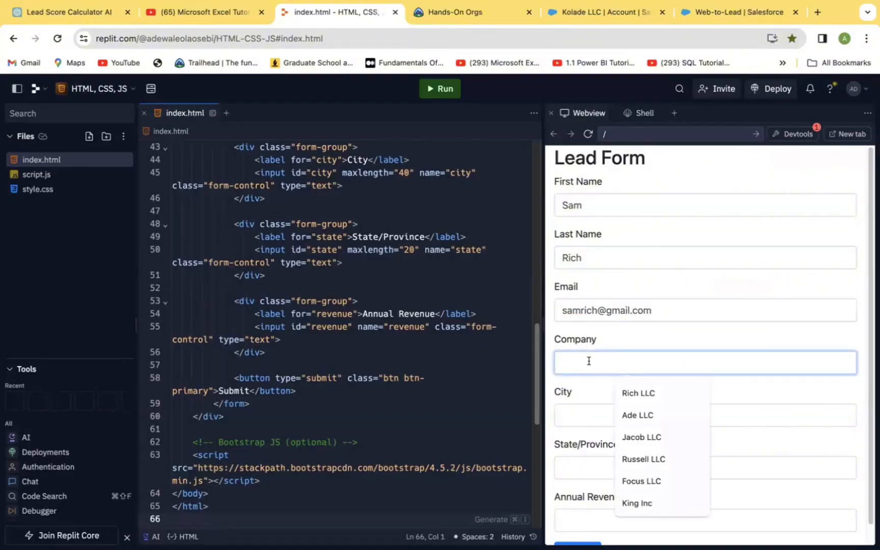
type("SA")
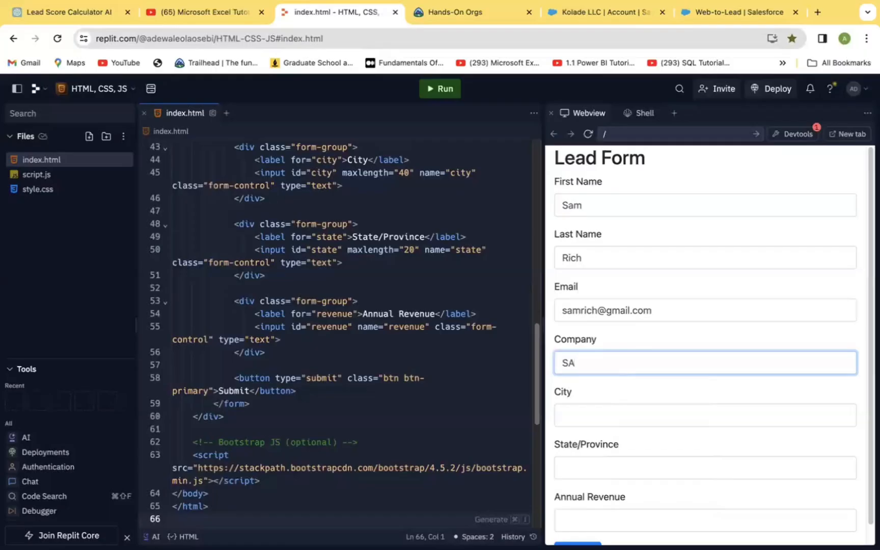
key("BackSpace")
type("am LLC")
Set the lead's city to "Sam City" and the state/province to "CT".
left_click(601, 419)
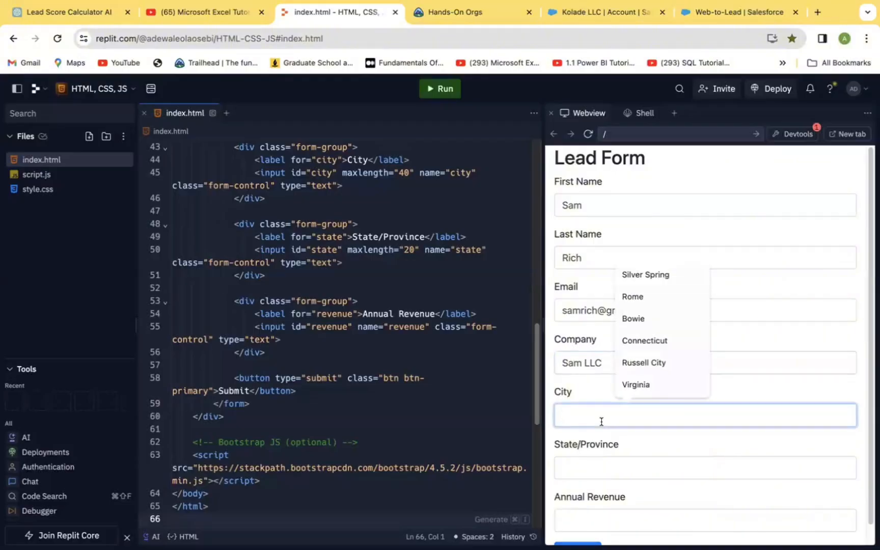
type("SAm")
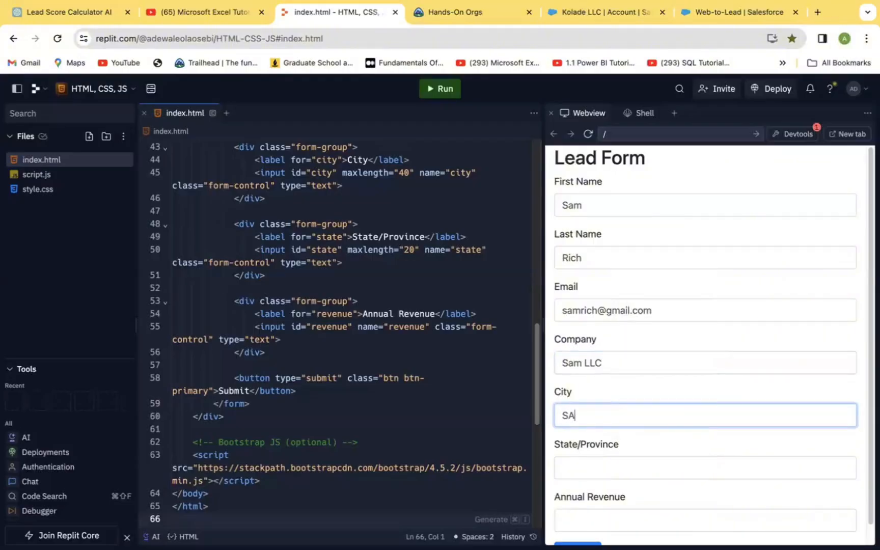
key("BackSpace")
key("BackSpace")
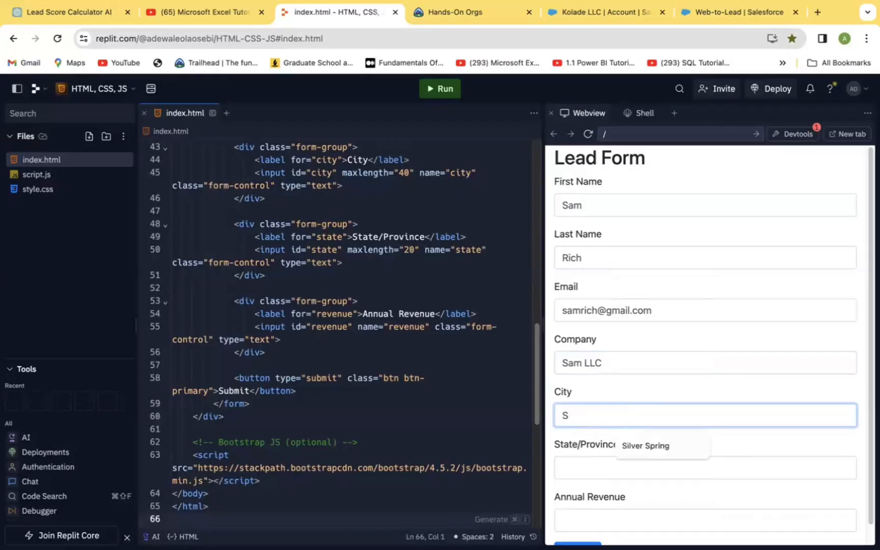
type("am C")
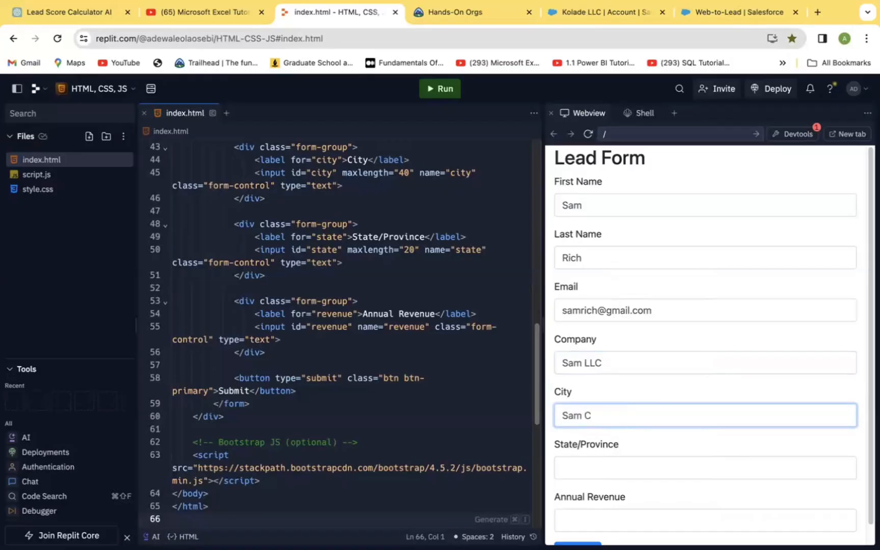
type("ity")
left_click(601, 469)
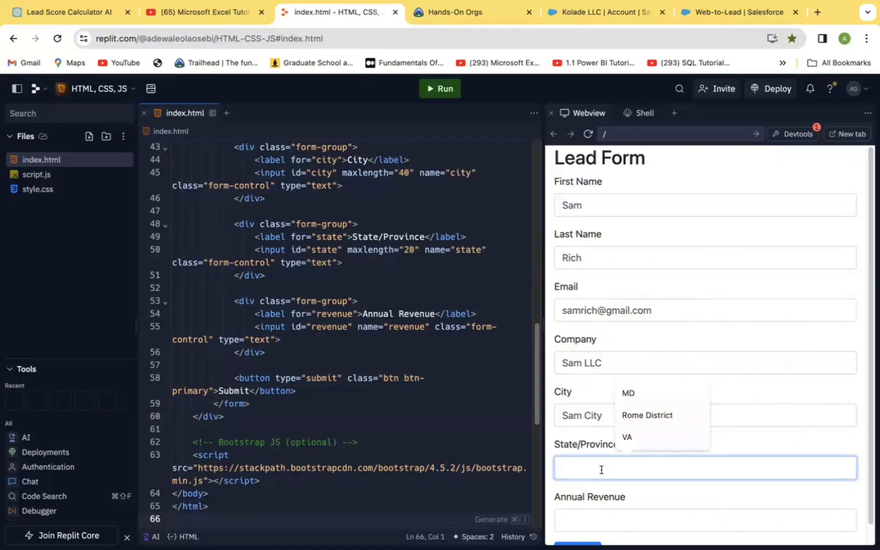
type("C")
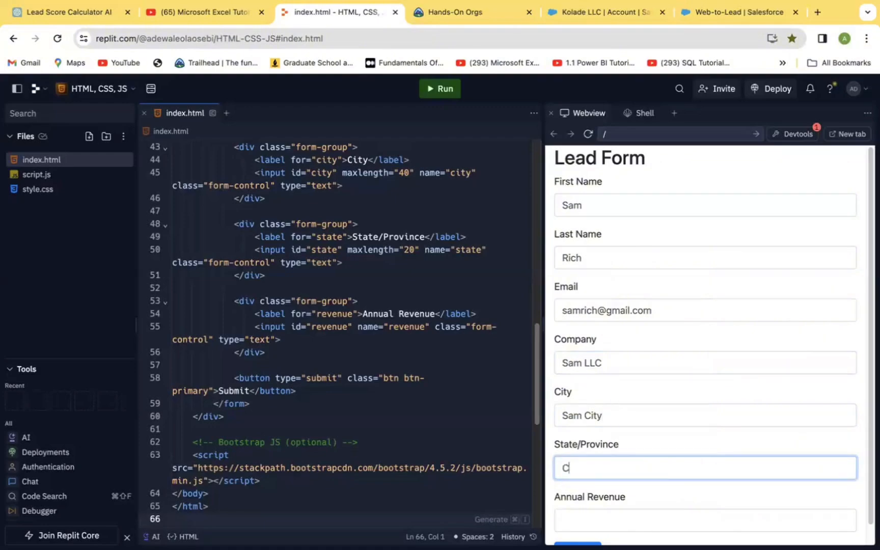
type("T")
Enter 2000000 as the annual revenue and submit the lead form.
scroll(868, 490, "down", 1)
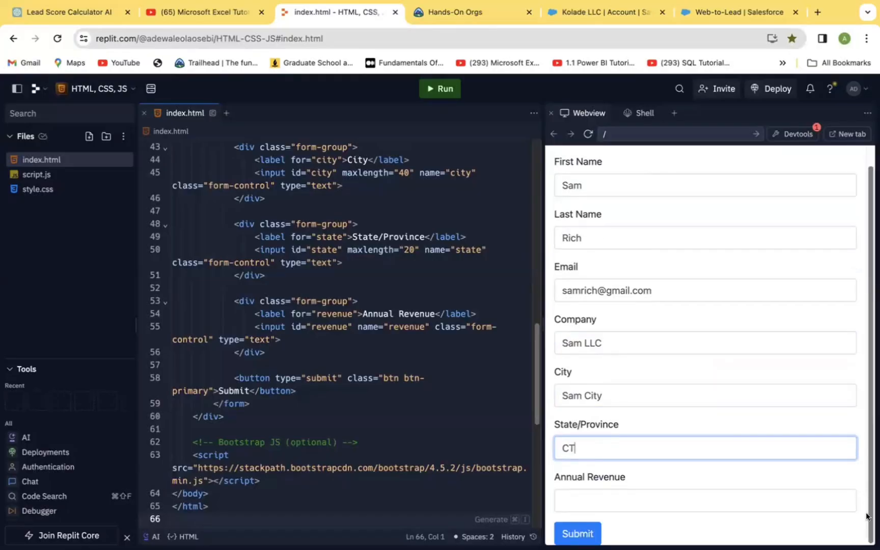
left_click(608, 500)
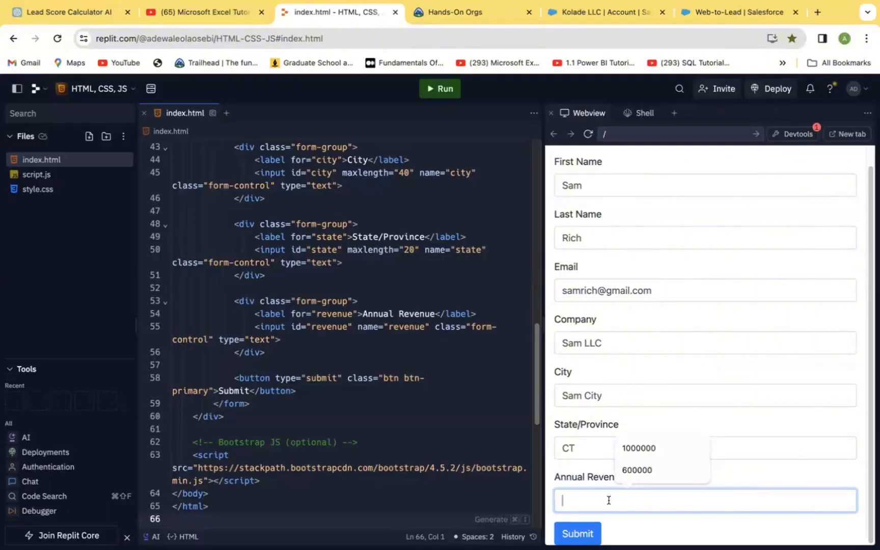
type("20000")
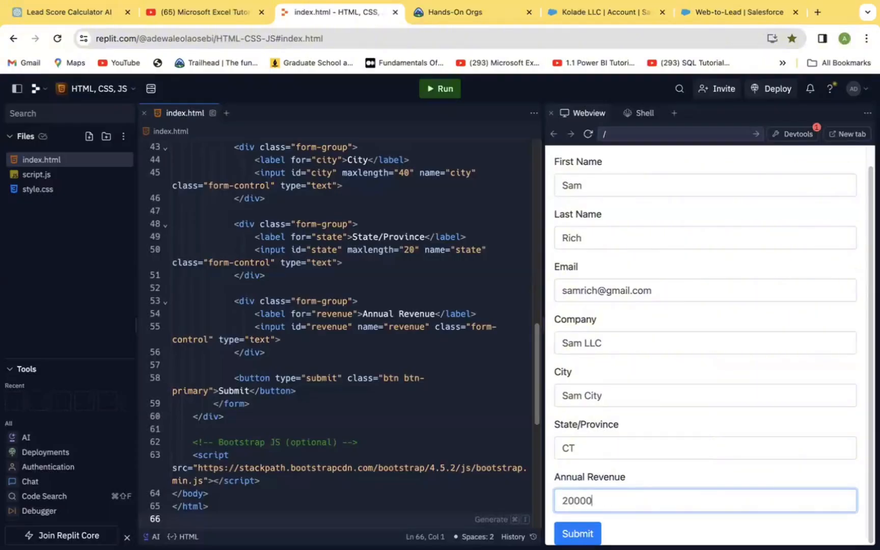
type("00")
left_click(578, 524)
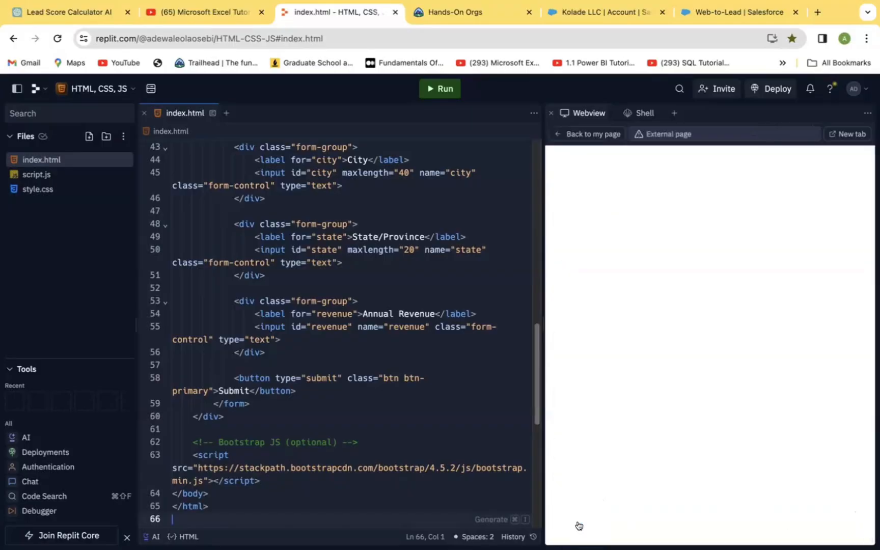
Switch to Salesforce, open the refreshed Leads page, and display the Today's Leads list view to check for the submitted lead.
left_click(609, 12)
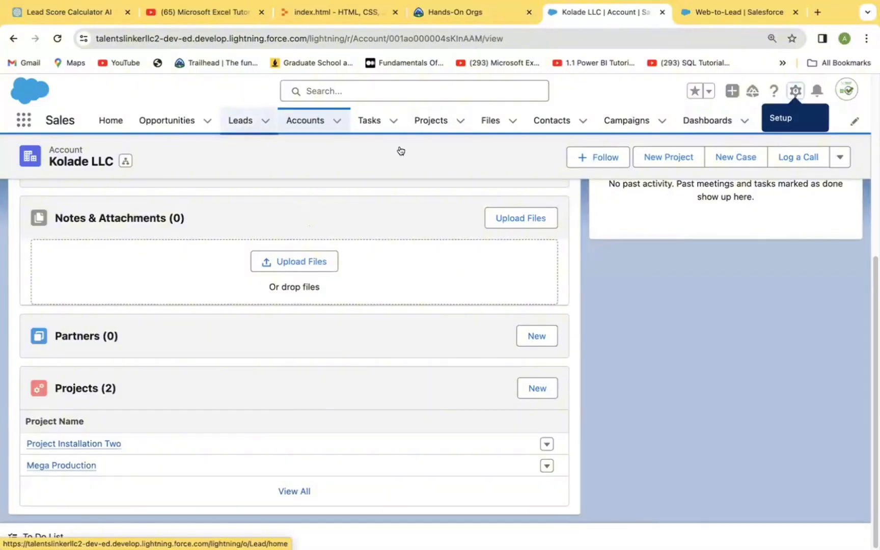
left_click(241, 124)
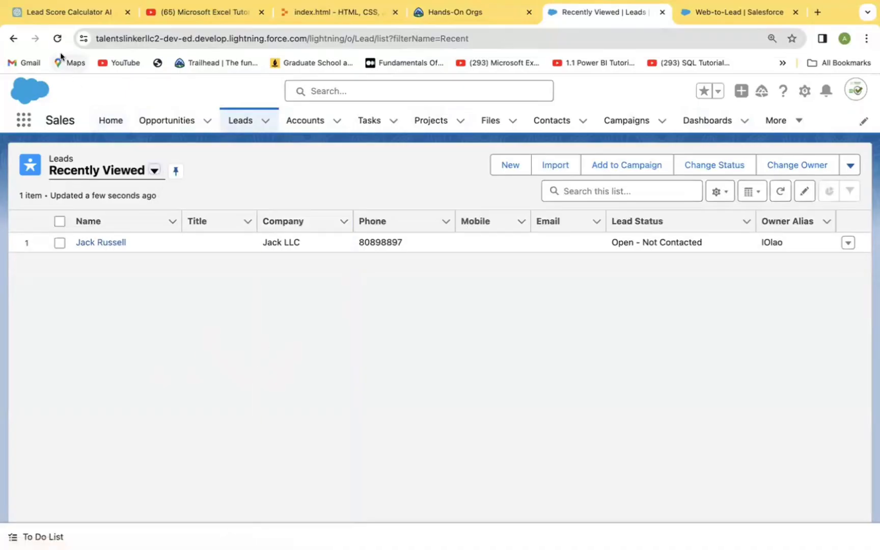
left_click(57, 38)
left_click(152, 170)
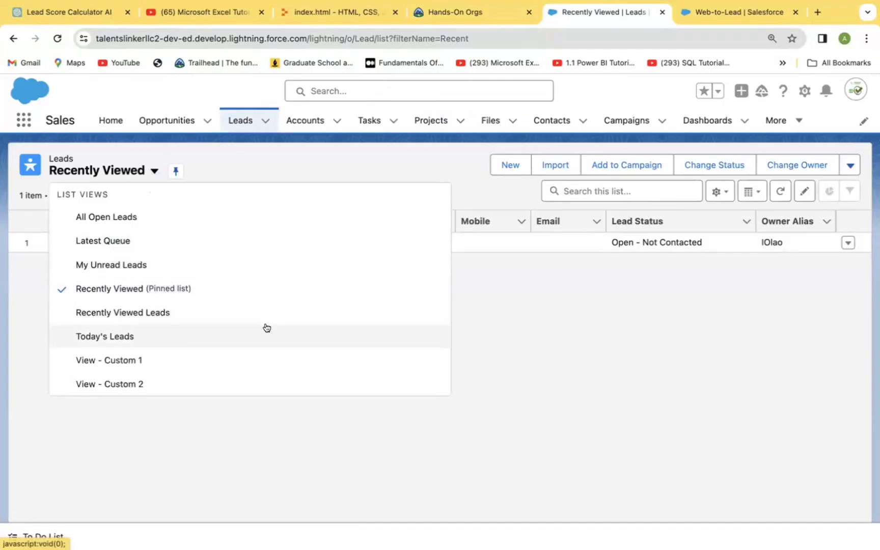
left_click(121, 332)
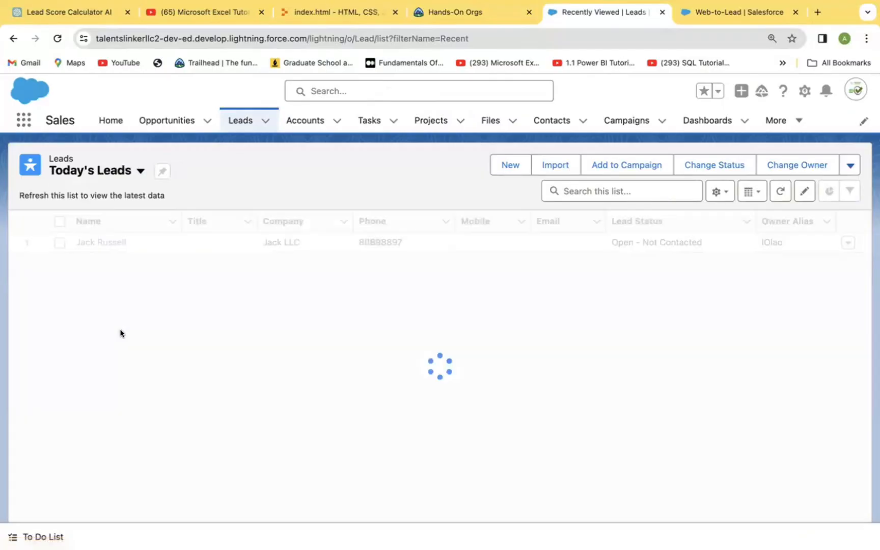